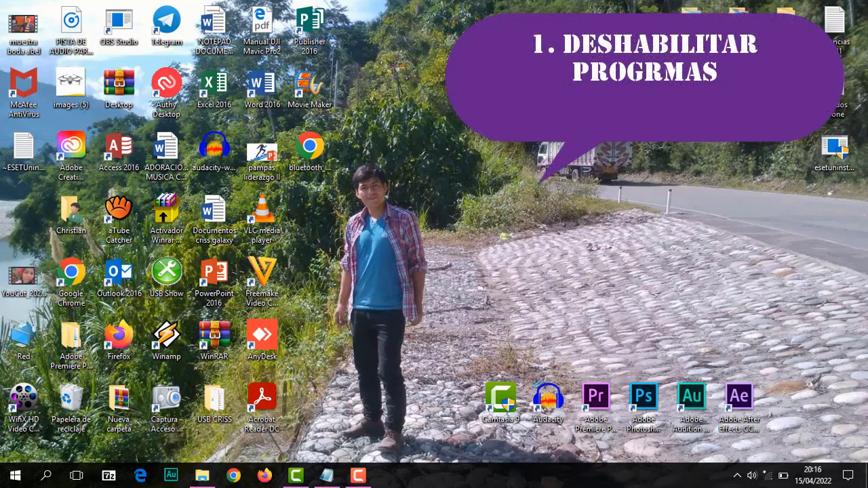
key("super+r")
type("msconfig")
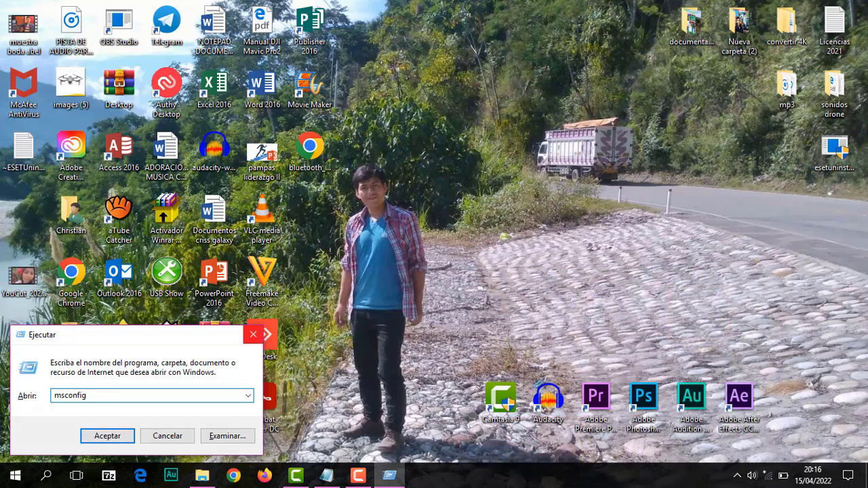
left_click(253, 334)
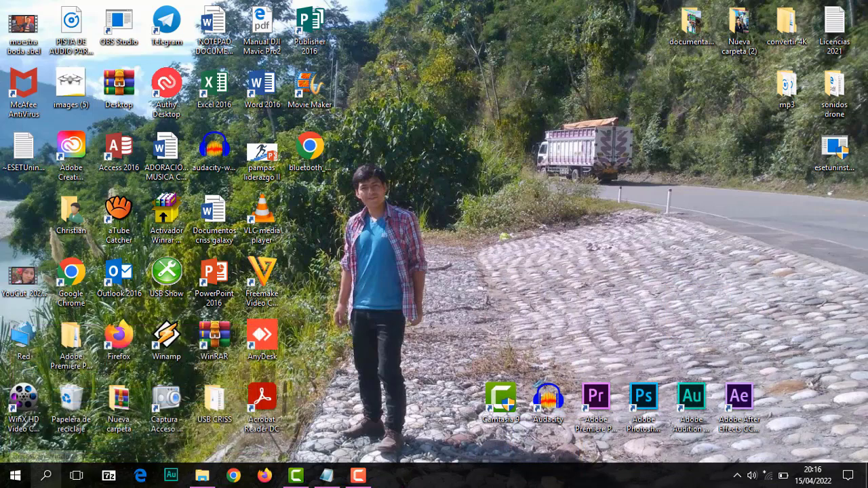
- Find the Ejecutar app through Windows search, run msconfig, and bring up the list of startup programs in Task Manager
left_click(46, 476)
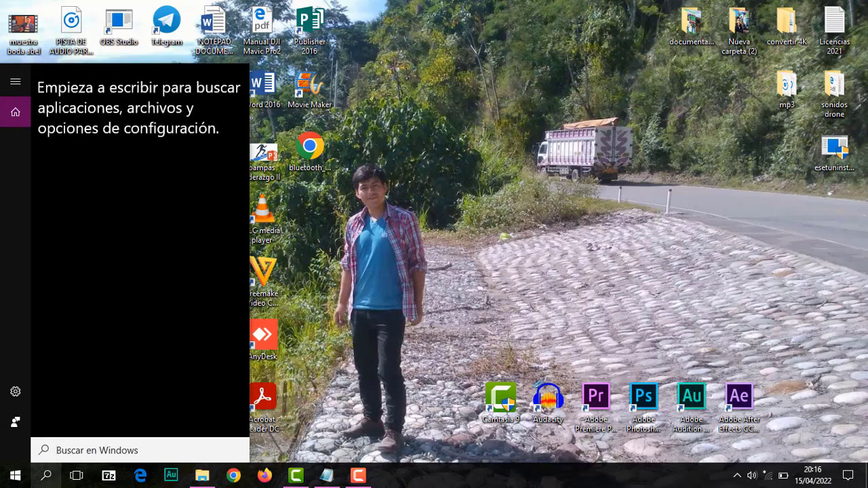
type("ejecu")
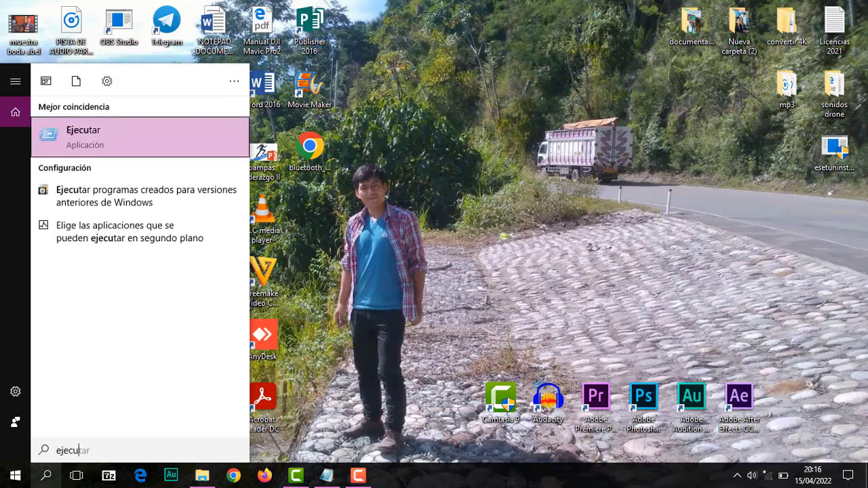
key("Return")
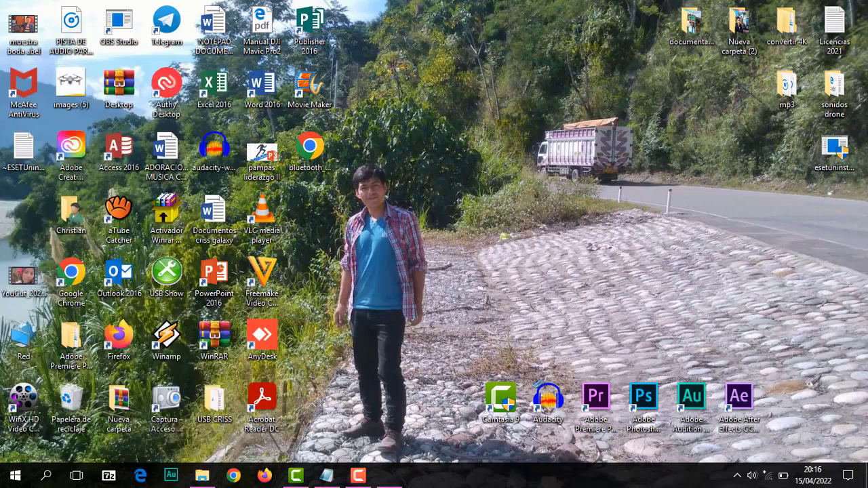
key("End")
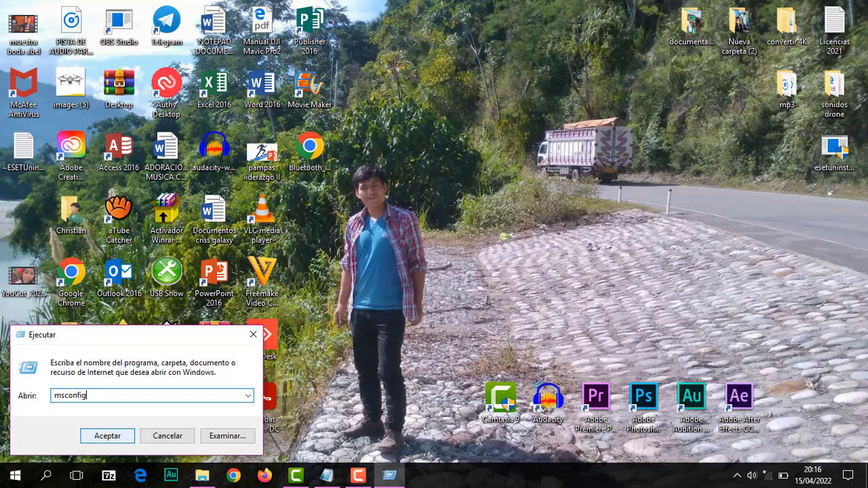
key("Return")
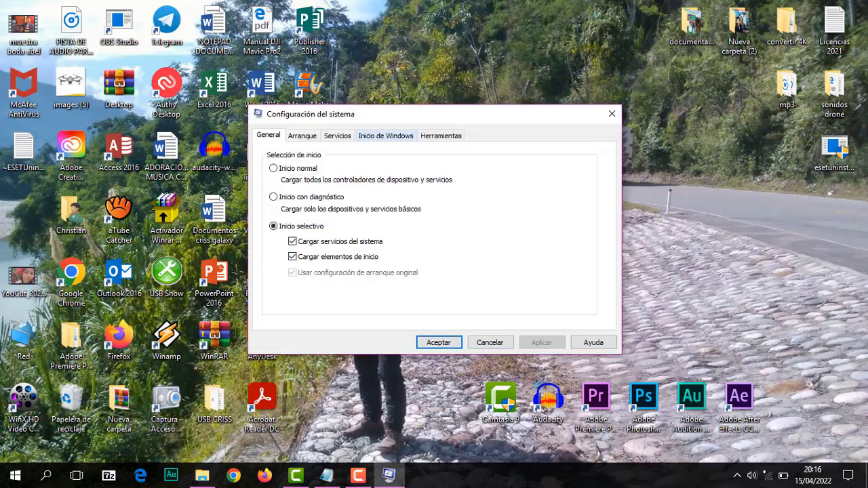
left_click(385, 135)
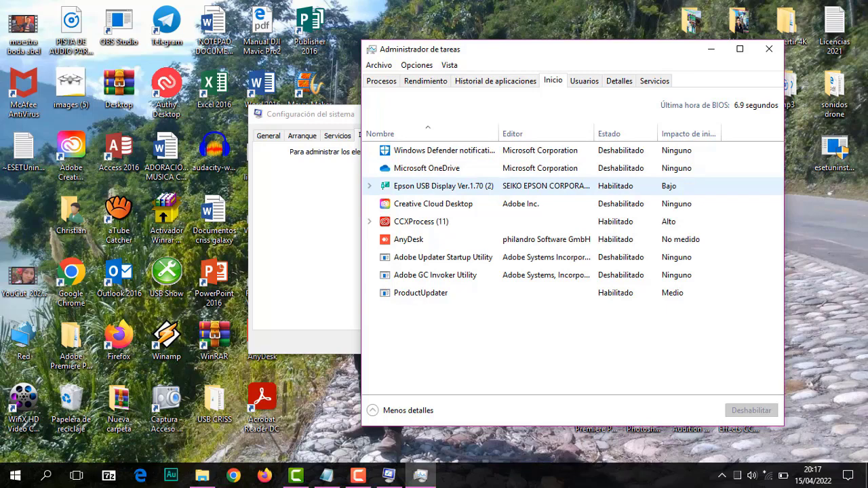
- Disable Epson USB Display Ver.1.70 in the list of startup programs
left_click(440, 186)
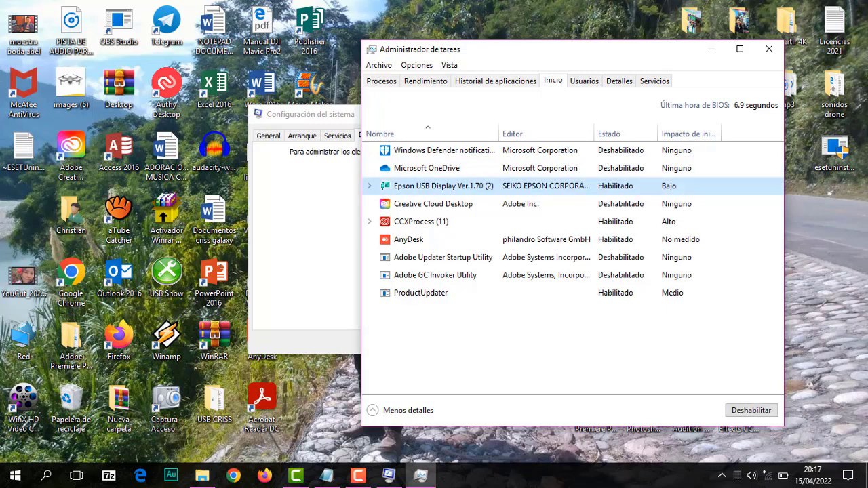
right_click(610, 188)
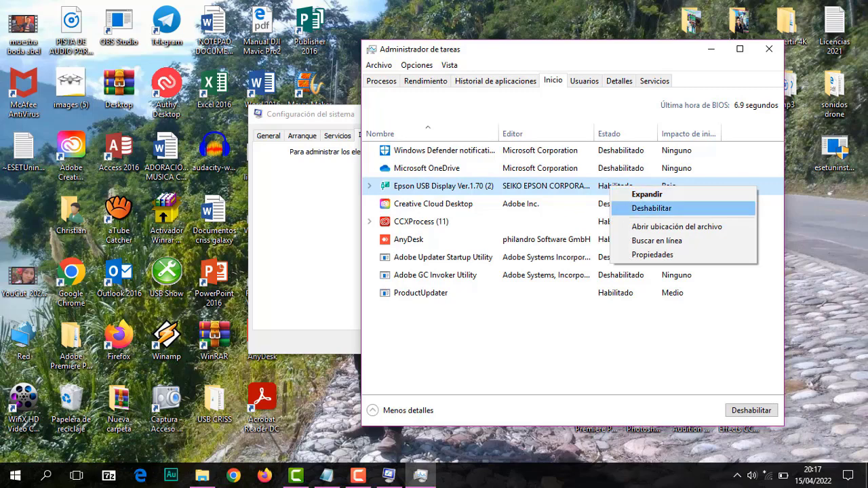
key("Return")
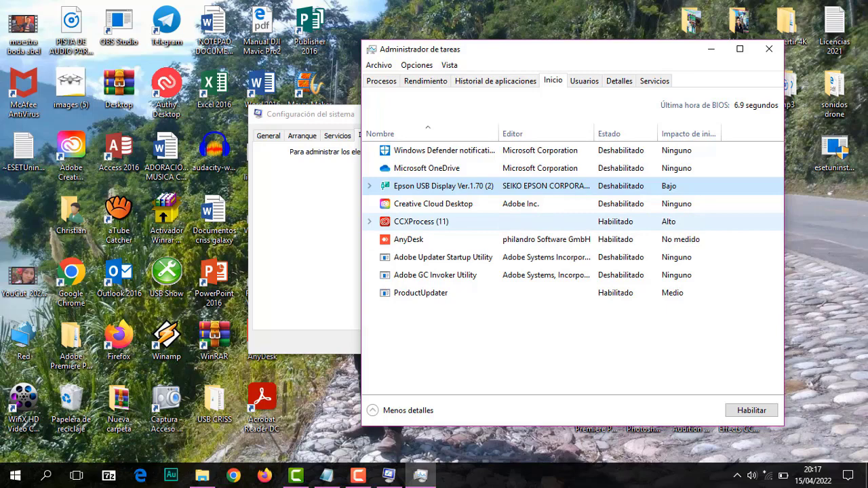
- Disable the CCXProcess startup program, then close Task Manager and accept the system configuration
left_click(421, 221)
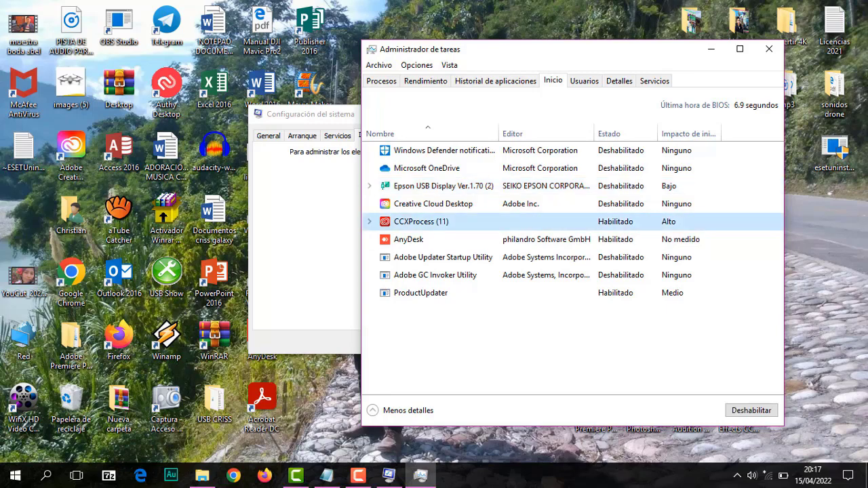
right_click(611, 222)
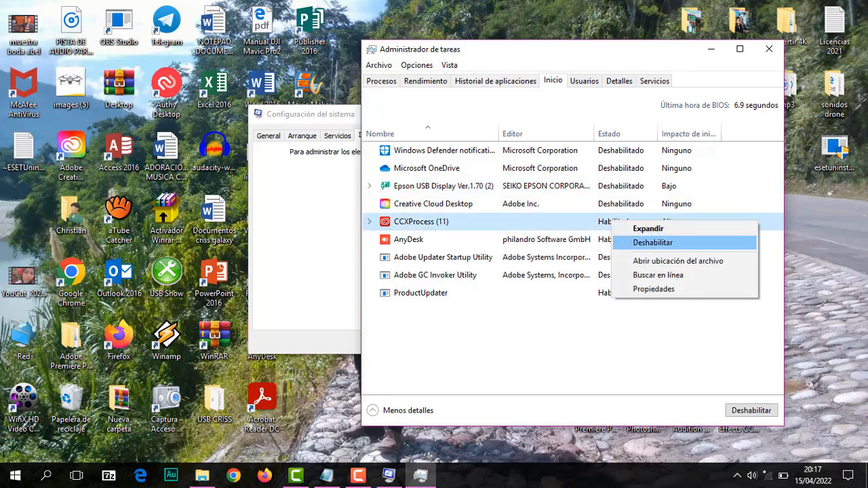
key("Escape")
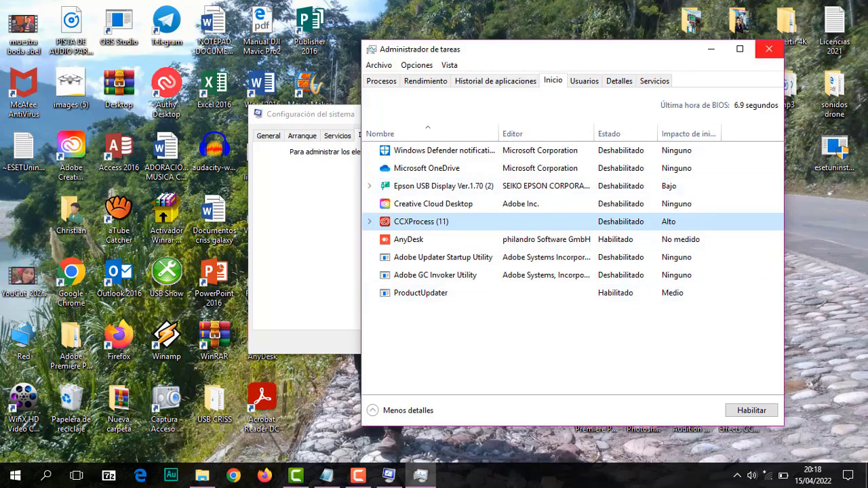
left_click(768, 49)
left_click(438, 342)
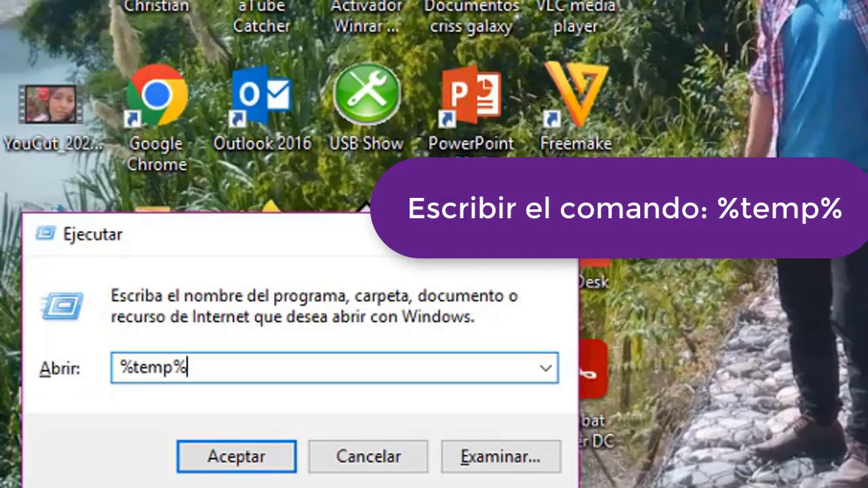
- Open the Temp folder with the %temp% command, maximize its window and look through its contents
key("Return")
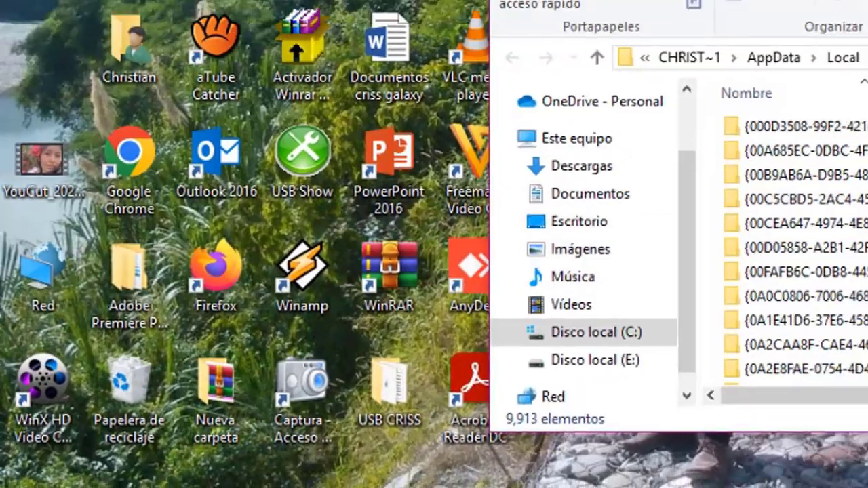
key("super+Up")
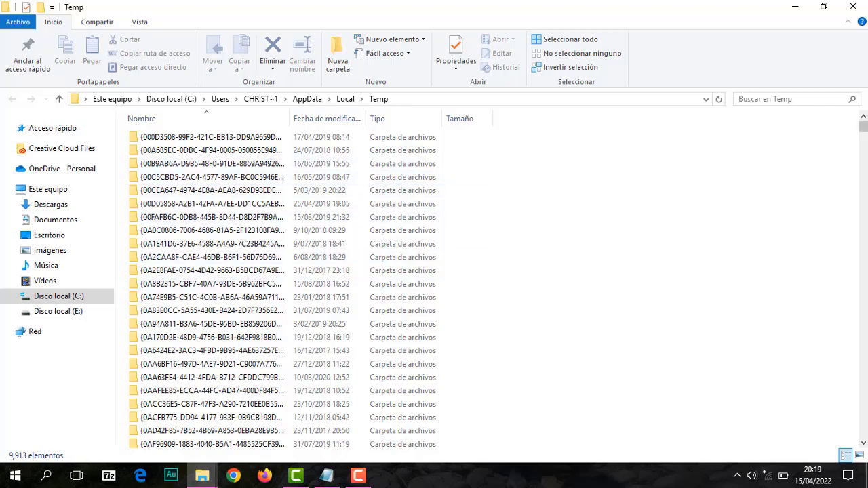
scroll(862, 127, "down", 7)
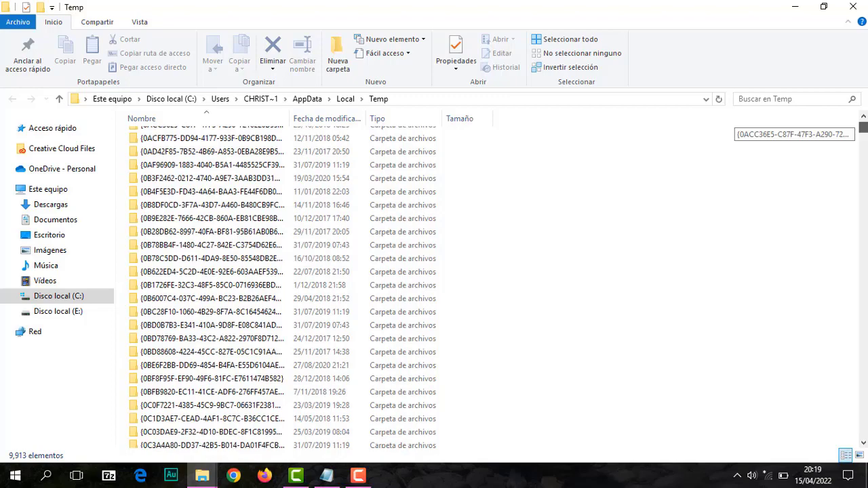
scroll(862, 127, "down", 20)
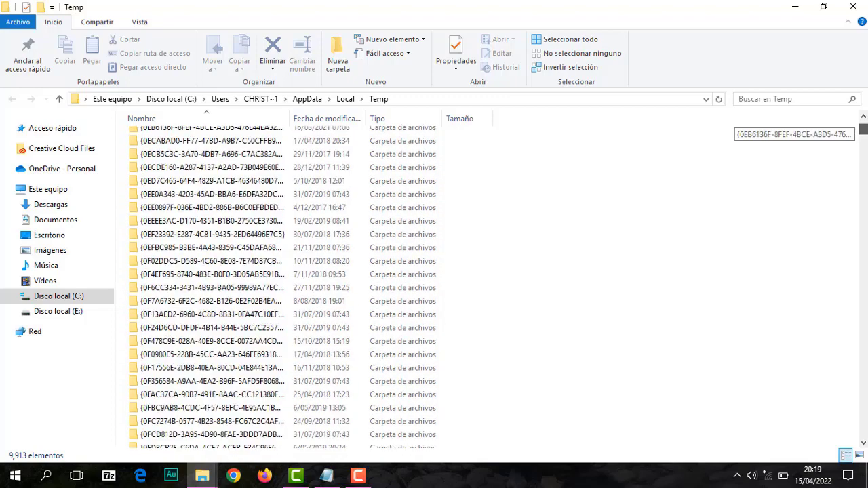
scroll(862, 127, "up", 20)
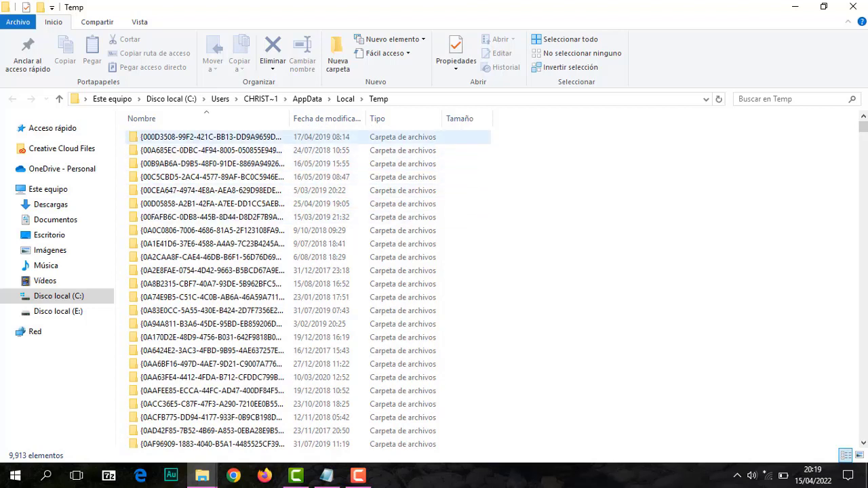
- Select every item in the Temp folder and delete the whole selection
left_click(210, 136)
key("ctrl+a")
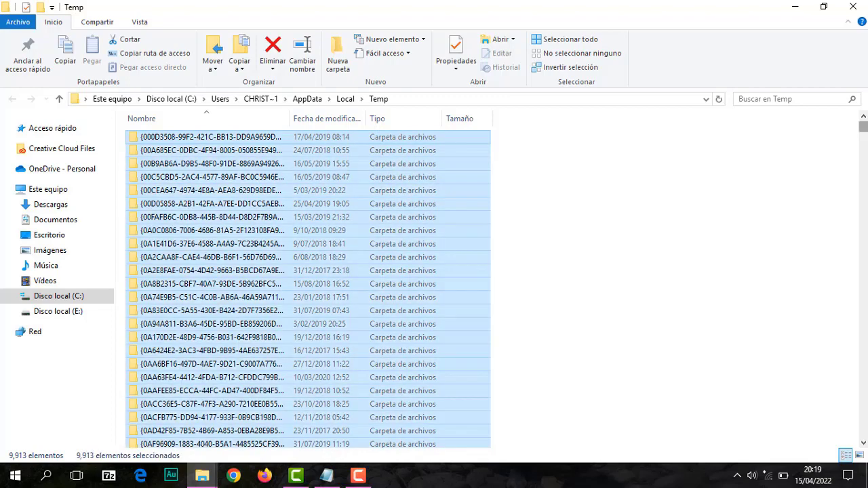
left_click_drag(862, 127, 862, 415)
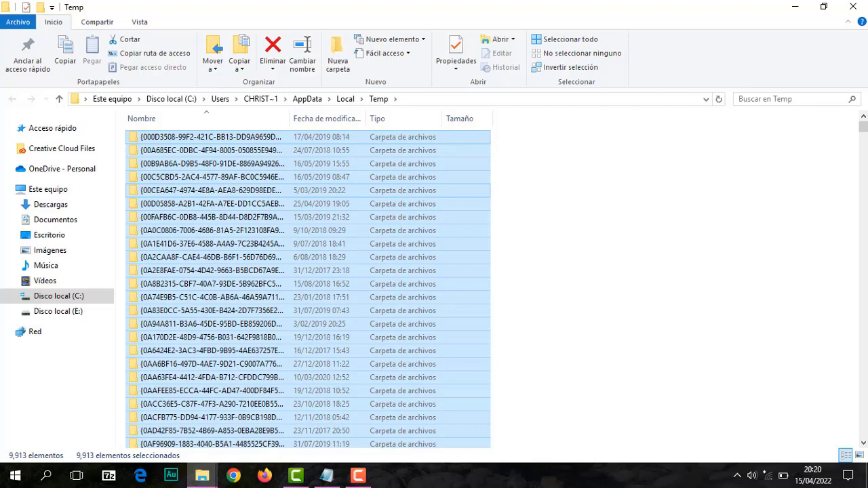
right_click(388, 190)
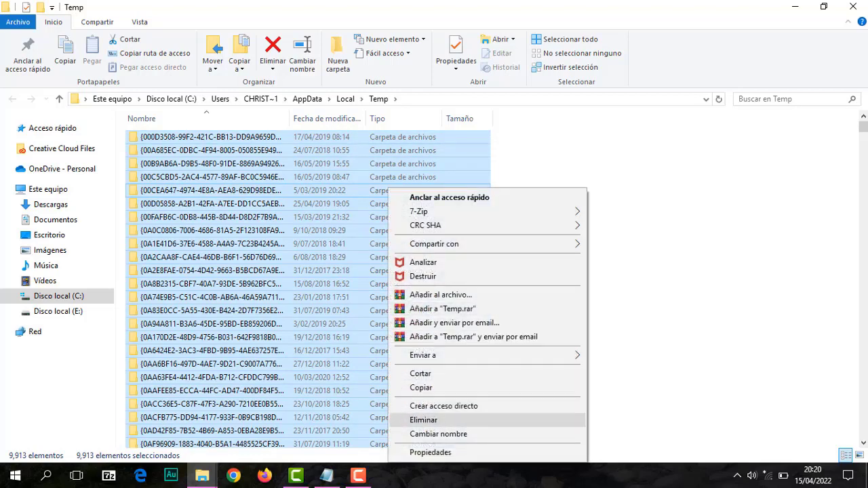
left_click(423, 420)
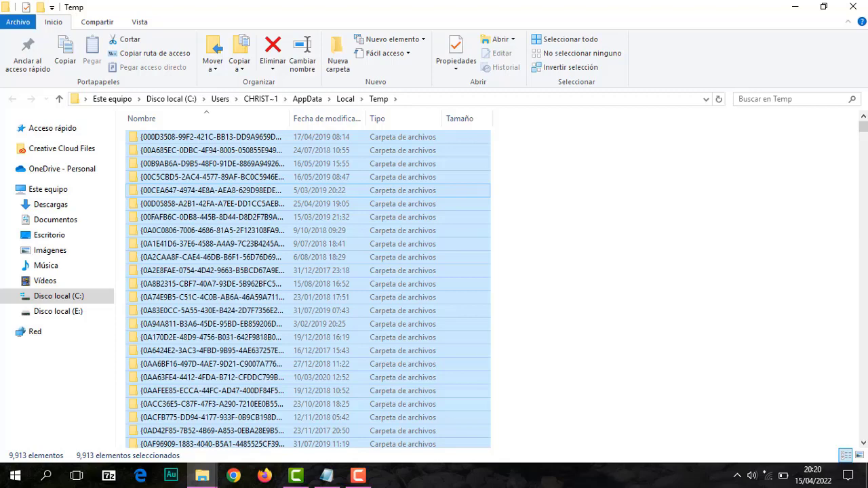
key("Delete")
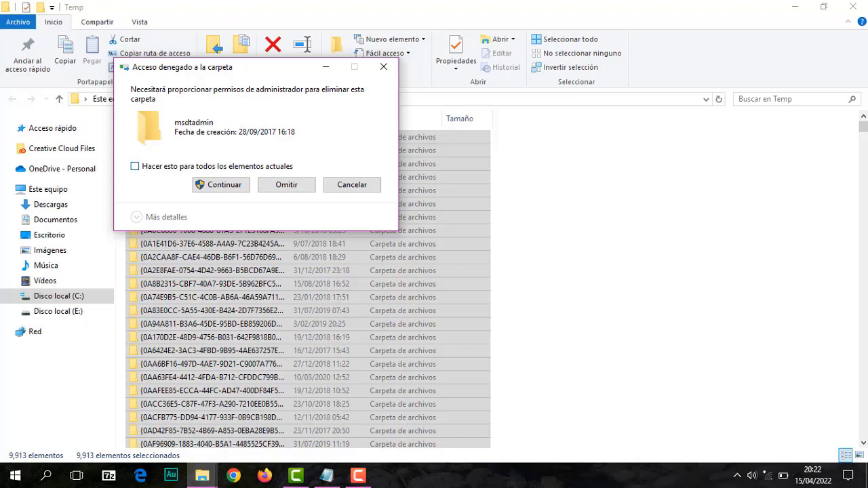
- Continue the deletion with administrator permission for all current items, and close the Temp folder
left_click(135, 167)
left_click(221, 185)
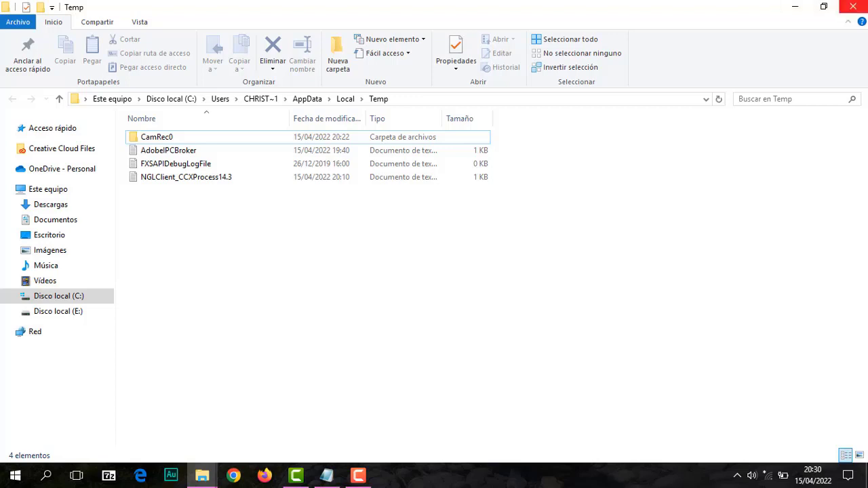
left_click(852, 7)
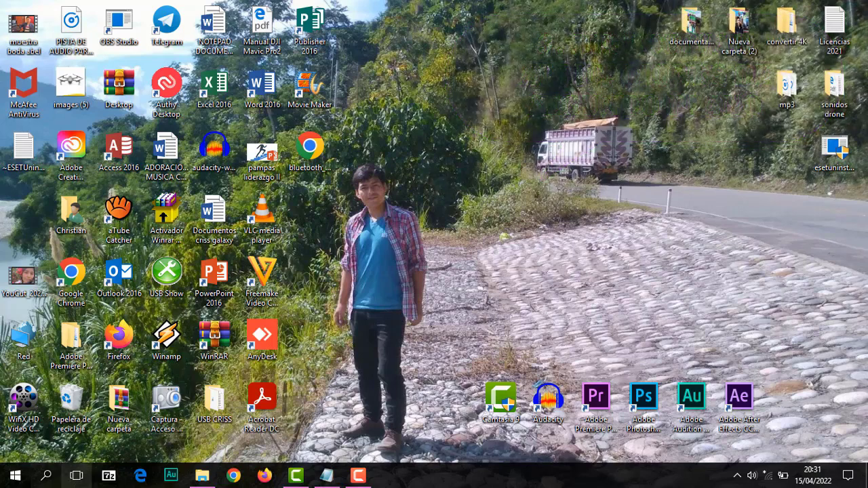
- Search Windows for "aplicaciones" and open the setting that chooses which apps can run in the background
left_click(46, 476)
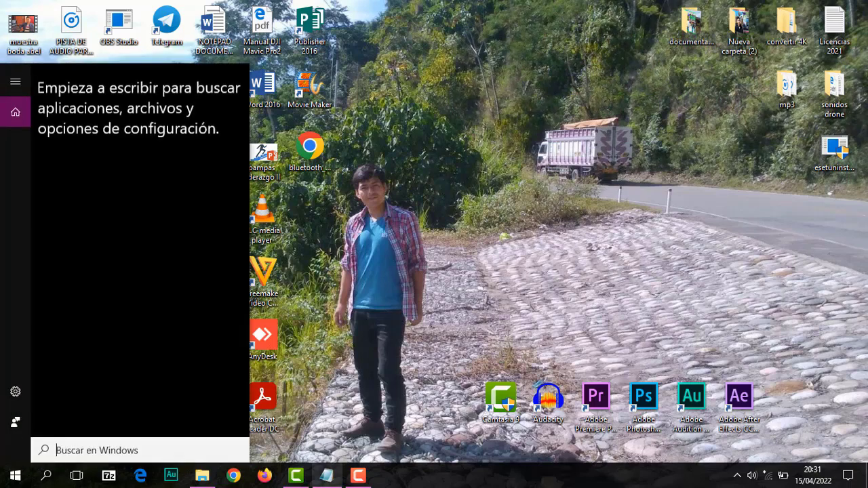
type("a")
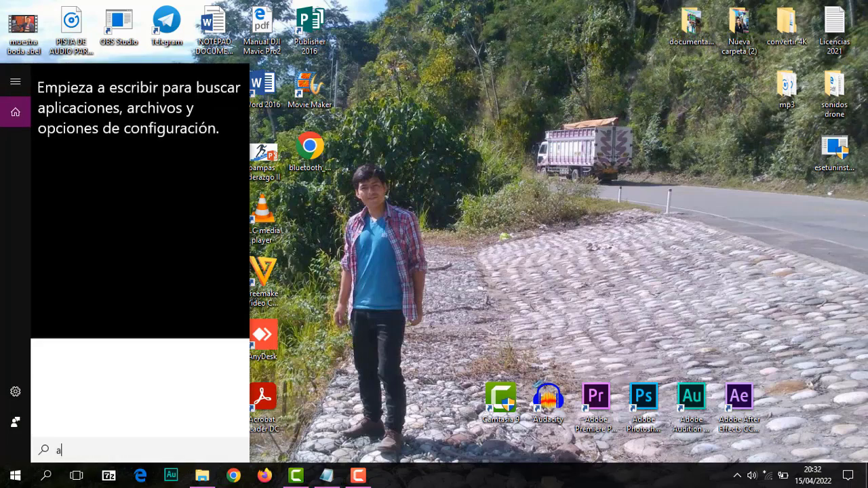
type("plicaciones")
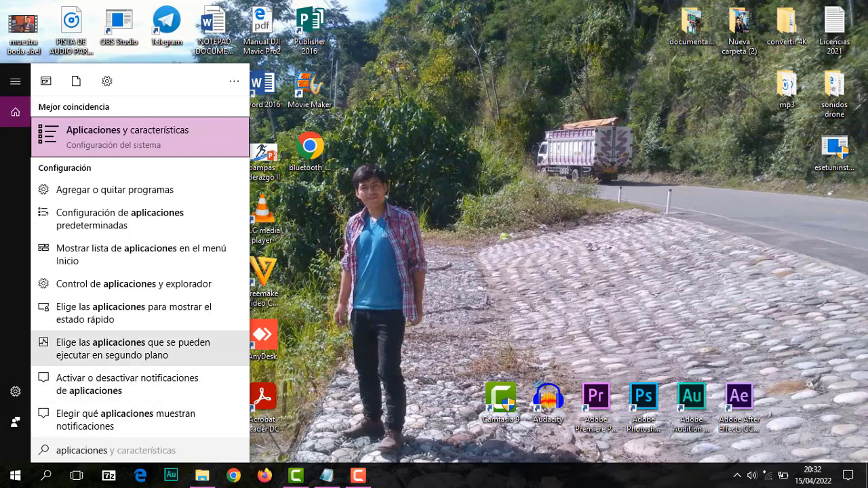
key("Return")
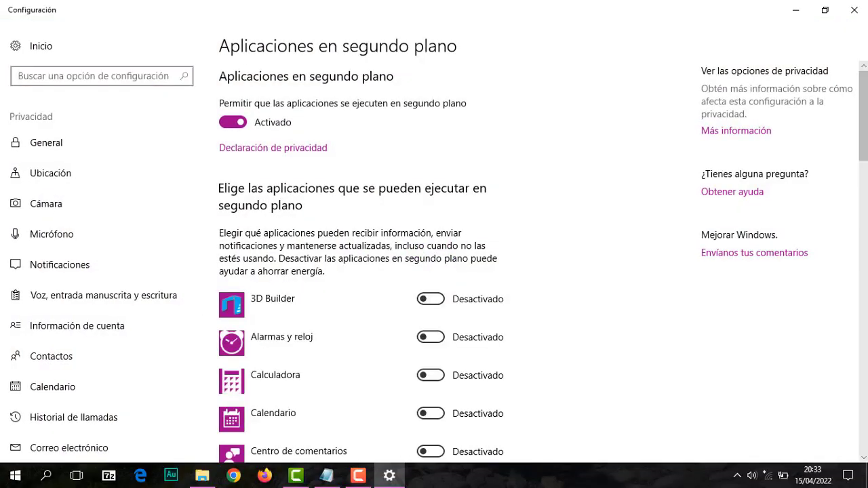
- Examine the whole list of apps allowed to run in the background, checking each app's on/off state, and close the settings window
scroll(543, 263, "down", 1)
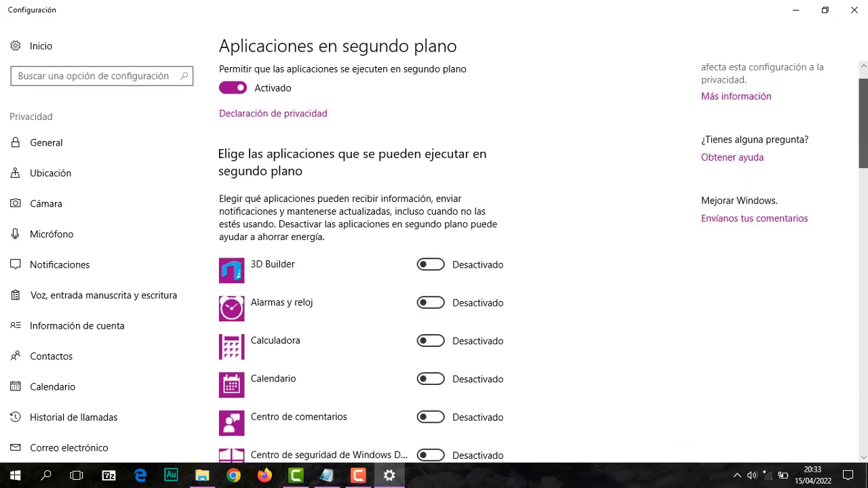
scroll(543, 263, "down", 3)
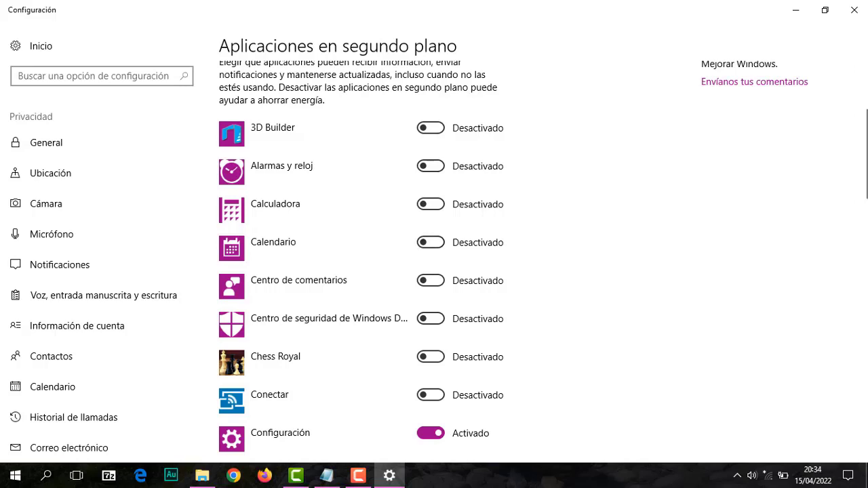
scroll(862, 204, "down", 1)
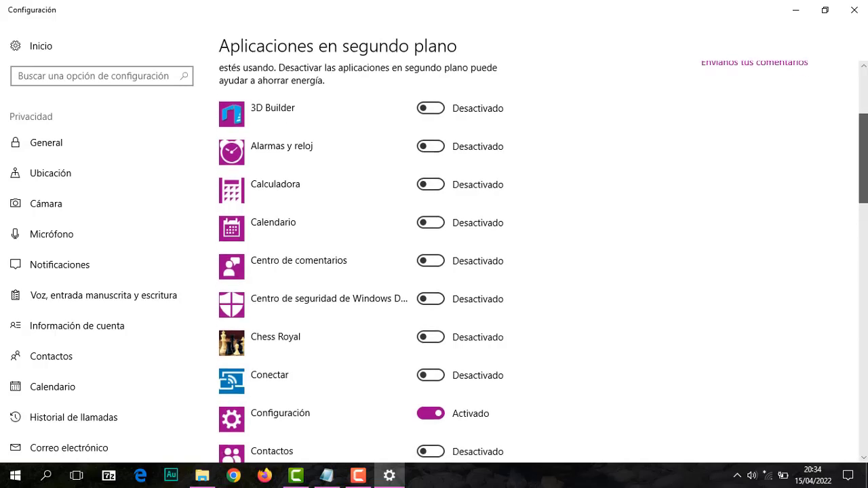
scroll(862, 203, "down", 3)
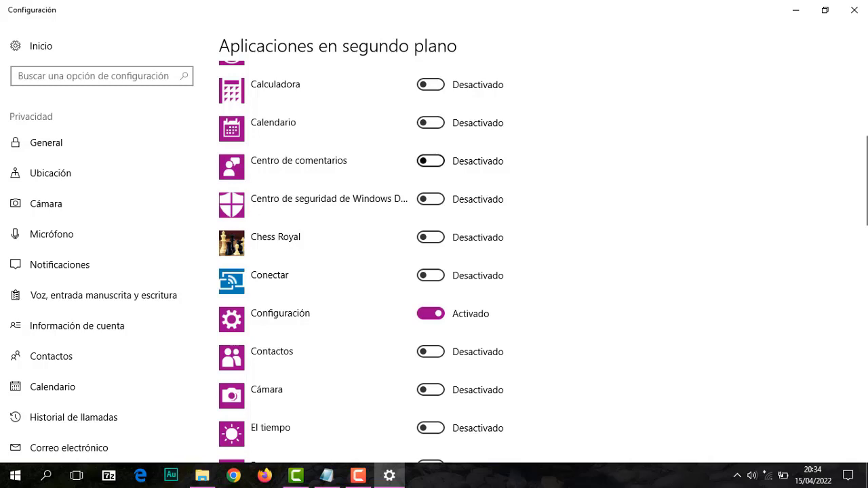
scroll(862, 176, "up", 1)
scroll(863, 176, "up", 5)
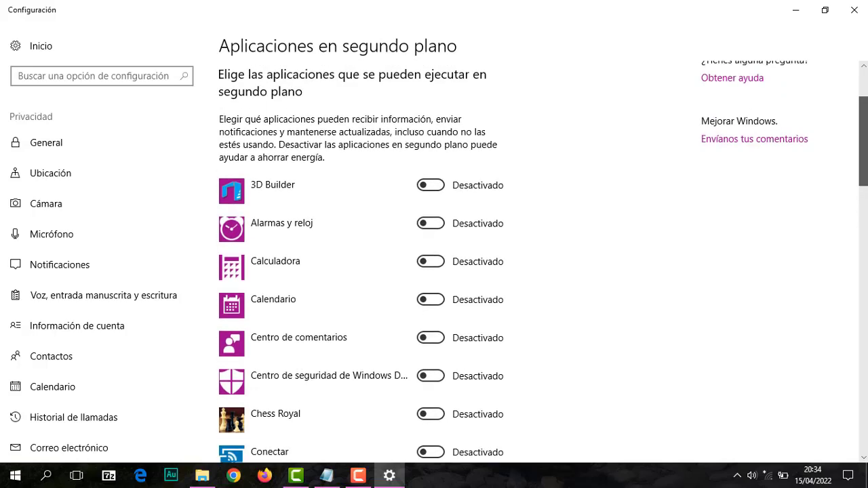
scroll(862, 176, "down", 6)
scroll(862, 177, "down", 6)
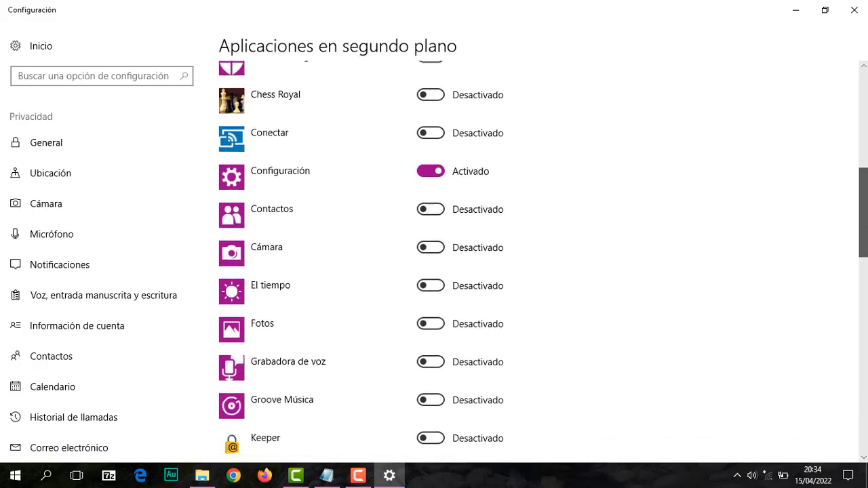
scroll(542, 257, "down", 4)
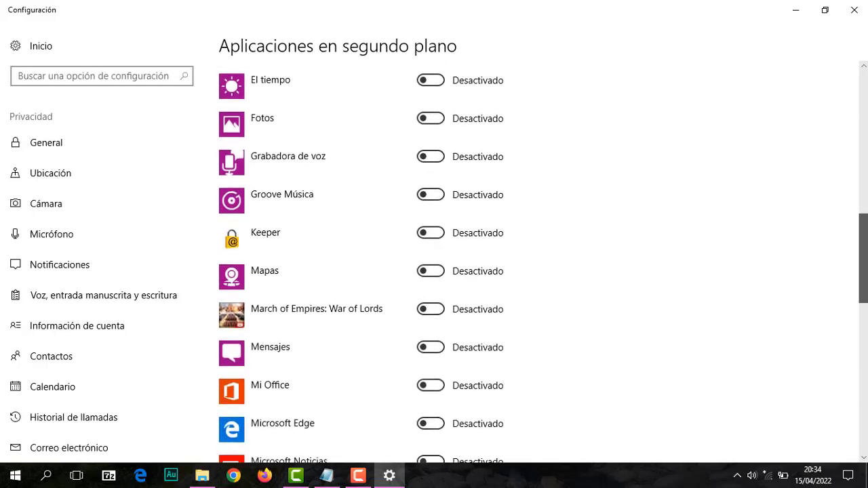
scroll(542, 257, "down", 1)
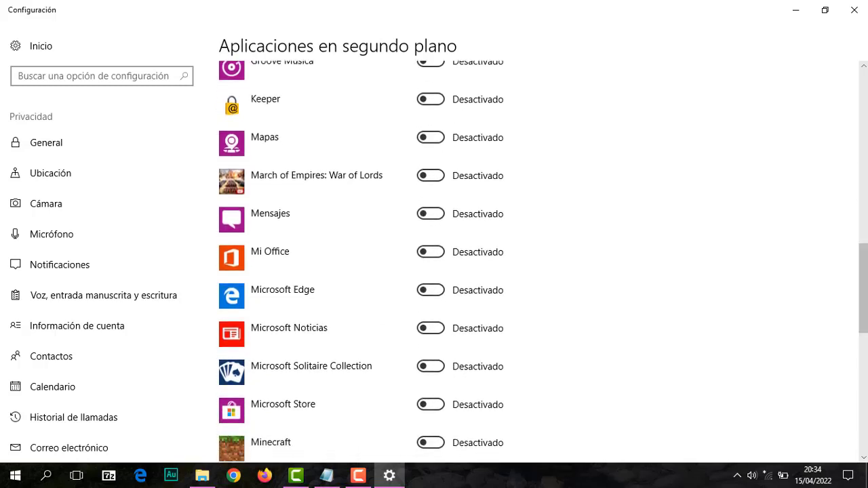
scroll(542, 258, "down", 2)
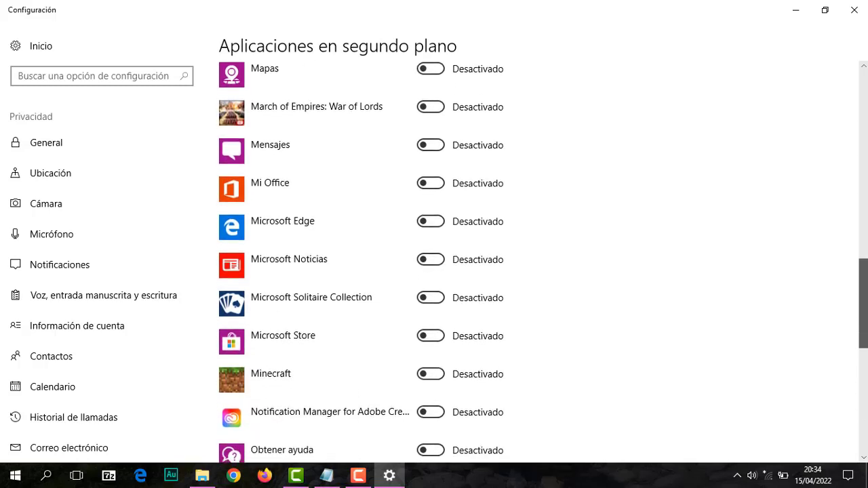
scroll(434, 257, "down", 2)
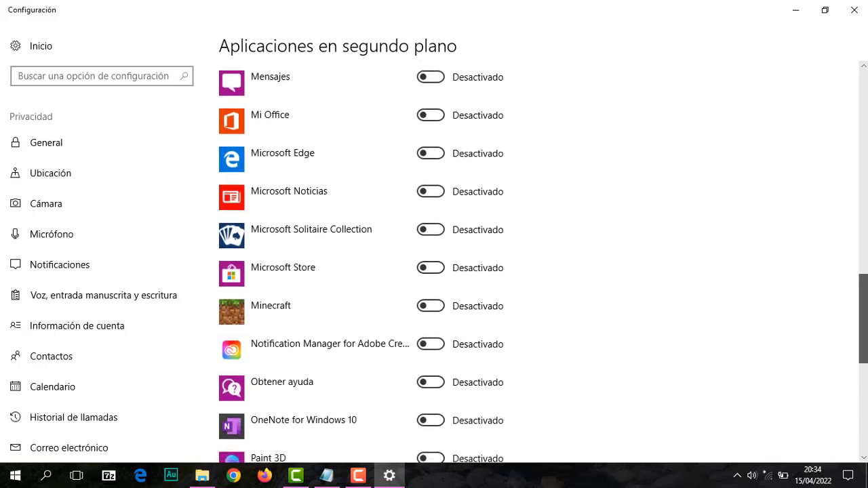
scroll(543, 257, "down", 1)
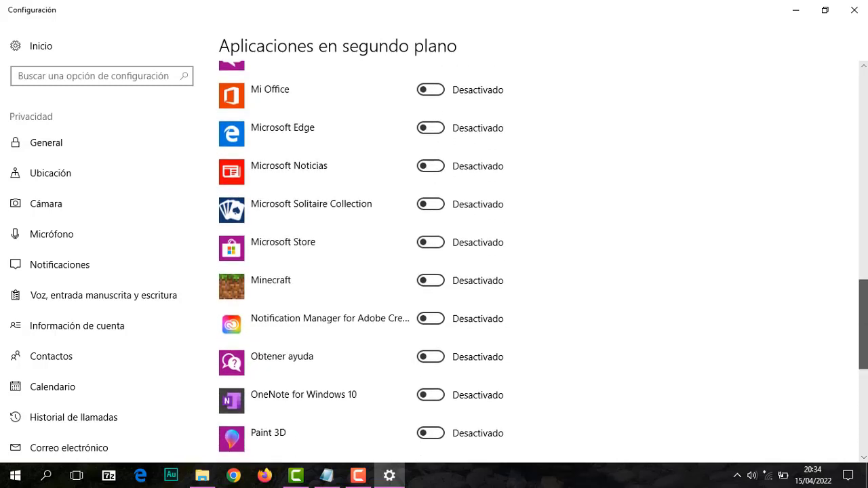
scroll(543, 257, "down", 2)
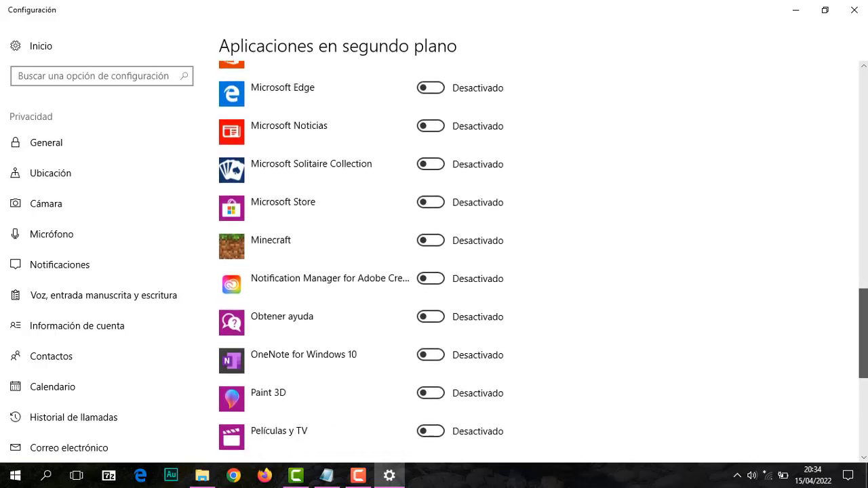
scroll(542, 257, "down", 6)
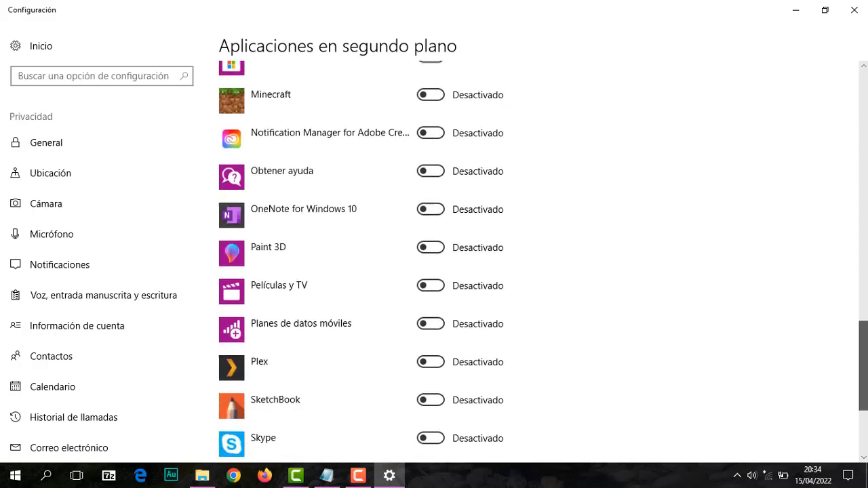
scroll(543, 258, "down", 4)
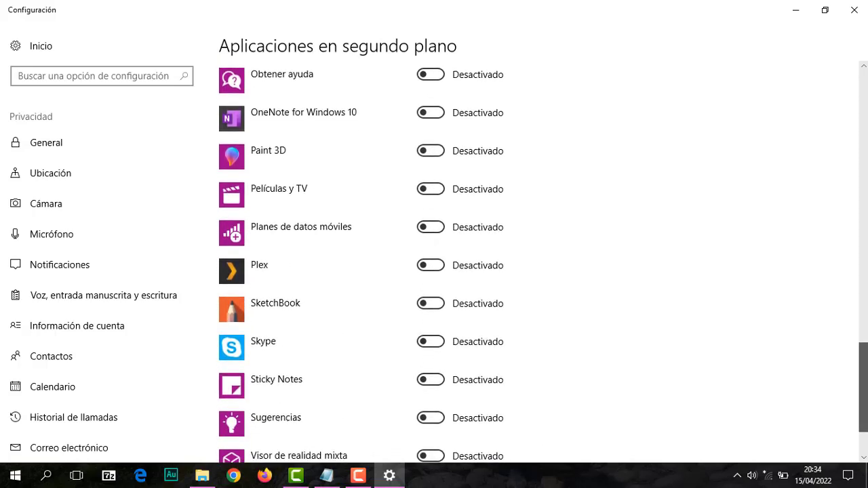
scroll(543, 258, "down", 1)
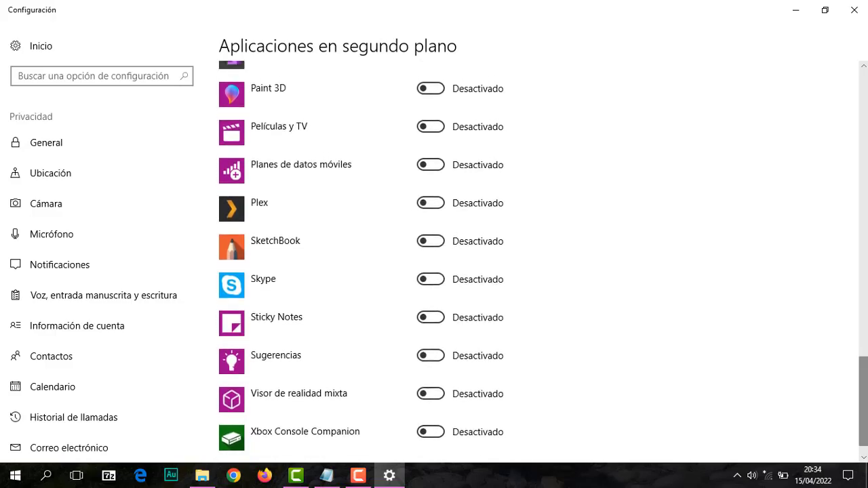
left_click(853, 9)
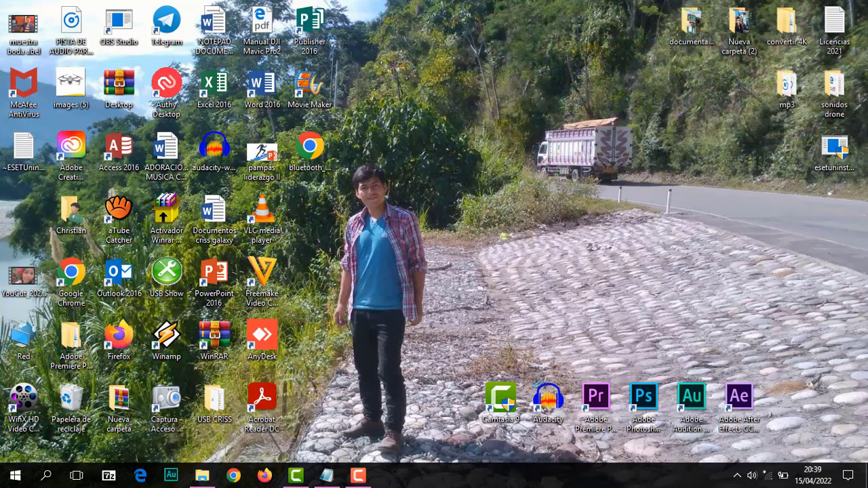
- Search Windows for "ener", open Editar plan de energía and go up to the Opciones de energía page
left_click(46, 476)
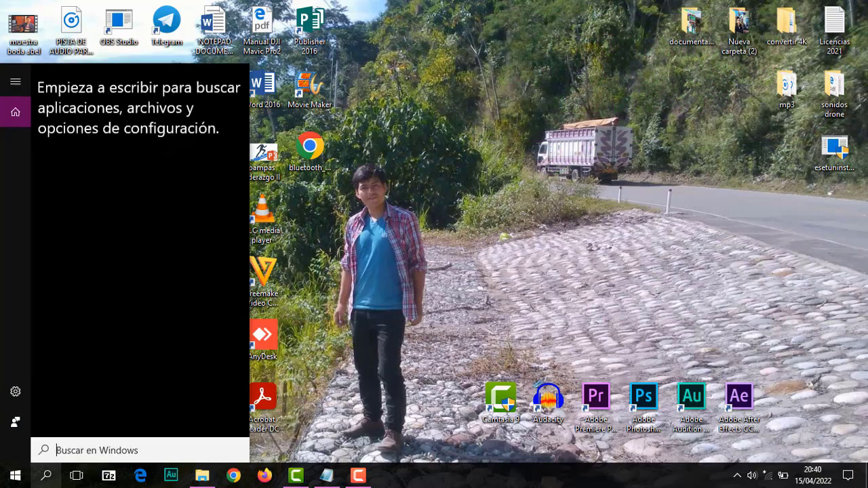
type("ener")
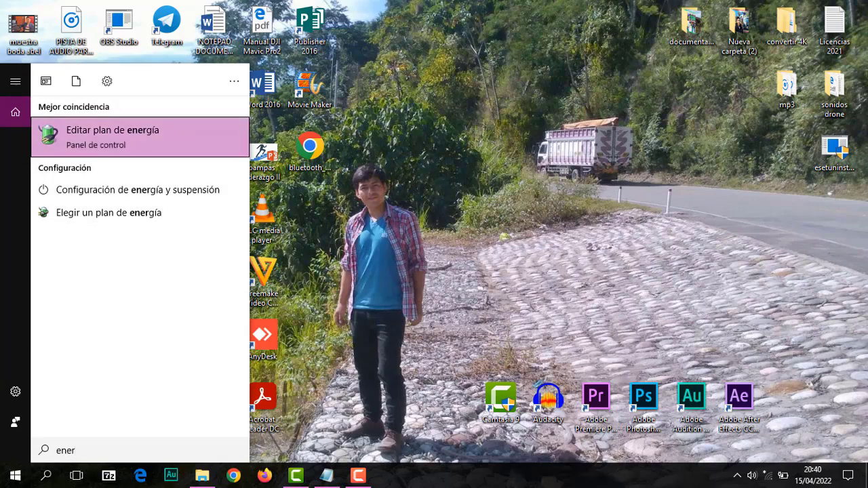
key("Return")
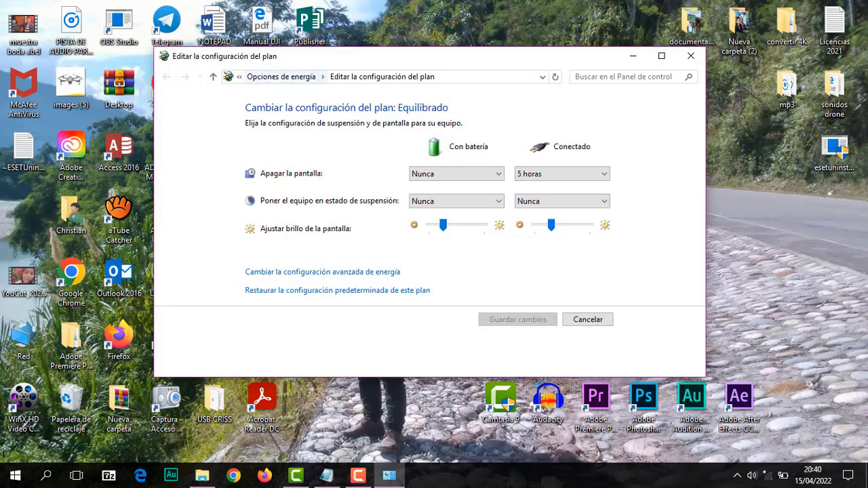
left_click(280, 76)
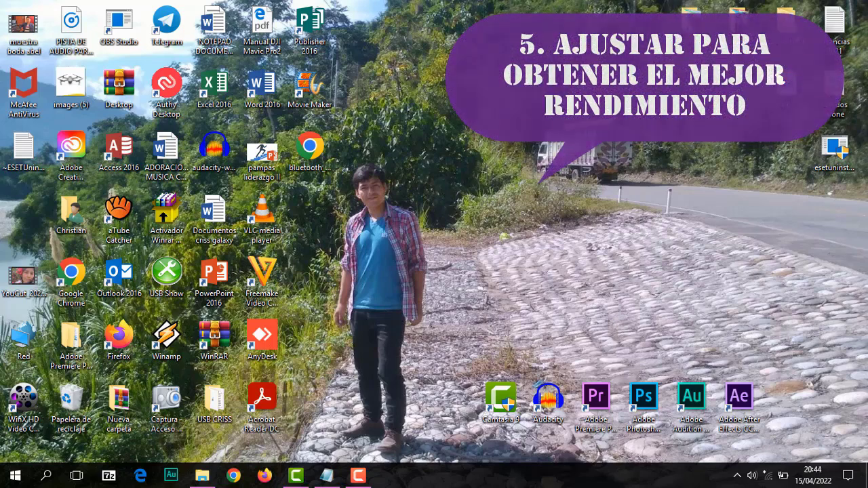
- Open the properties of Este equipo from File Explorer and bring up the performance options through the advanced system settings
key("super+e")
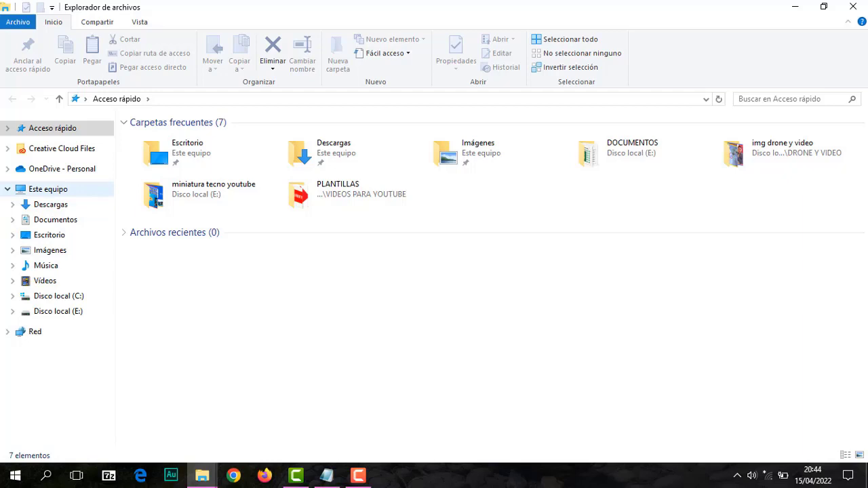
right_click(54, 190)
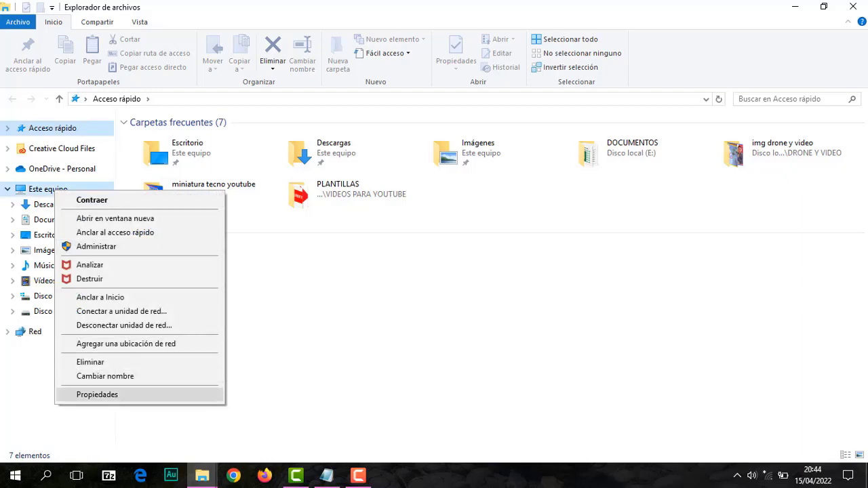
left_click(101, 394)
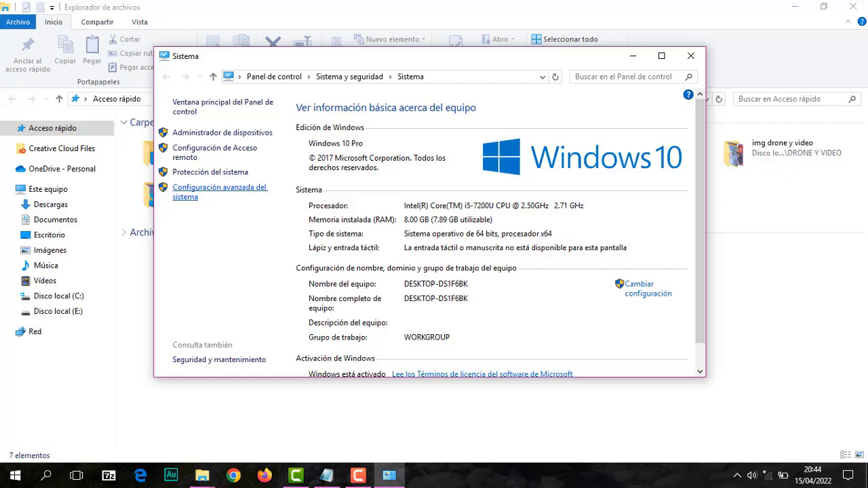
left_click(219, 192)
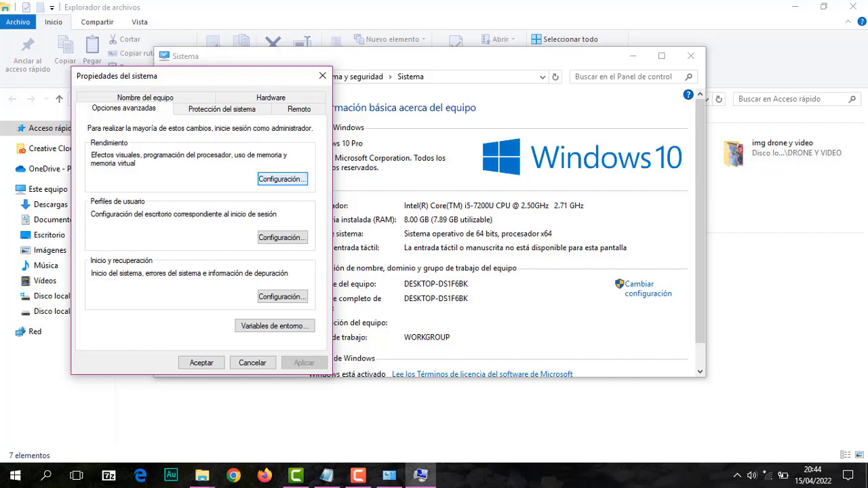
key("Return")
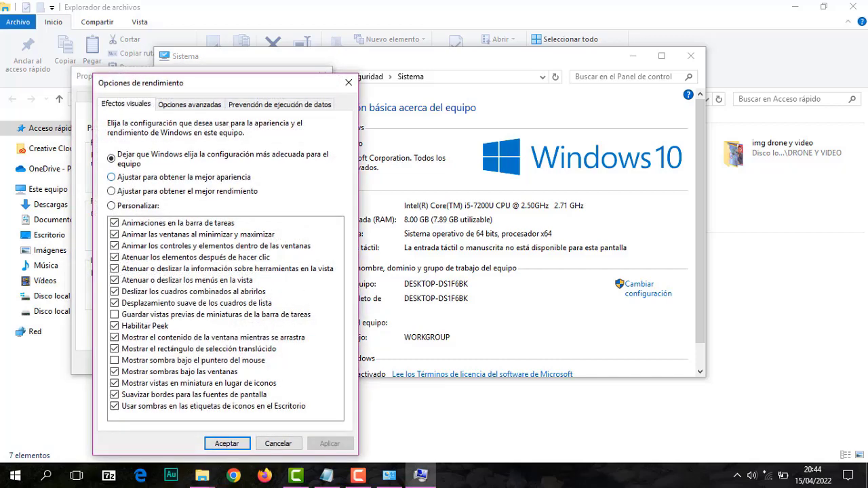
- Move the performance options dialog up and set the visual effects to "Ajustar para obtener el mejor rendimiento"
left_click_drag(252, 89, 278, 61)
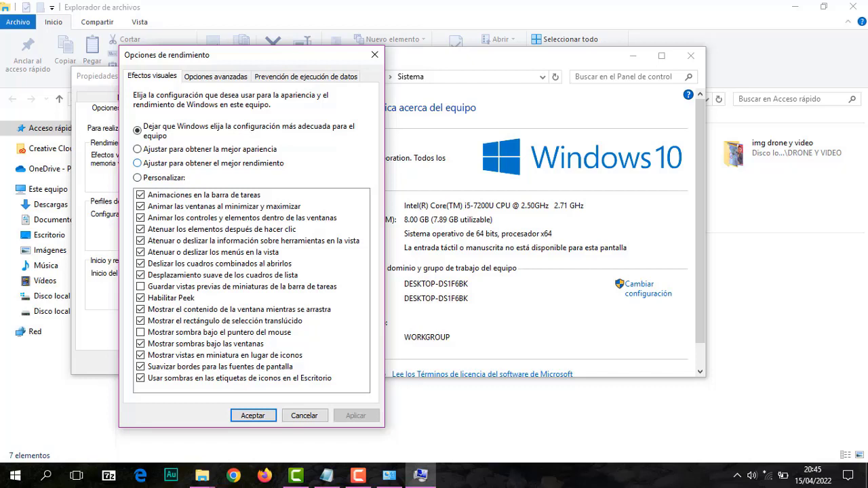
left_click(138, 163)
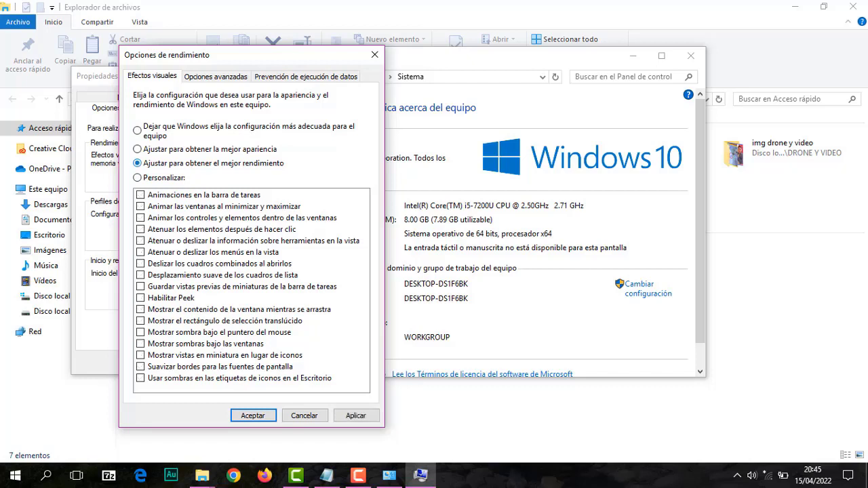
- Enable the last five visual effects, from "Mostrar sombra bajo el puntero del mouse" down to desktop icon label shadows, and apply and close the options
left_click(239, 378)
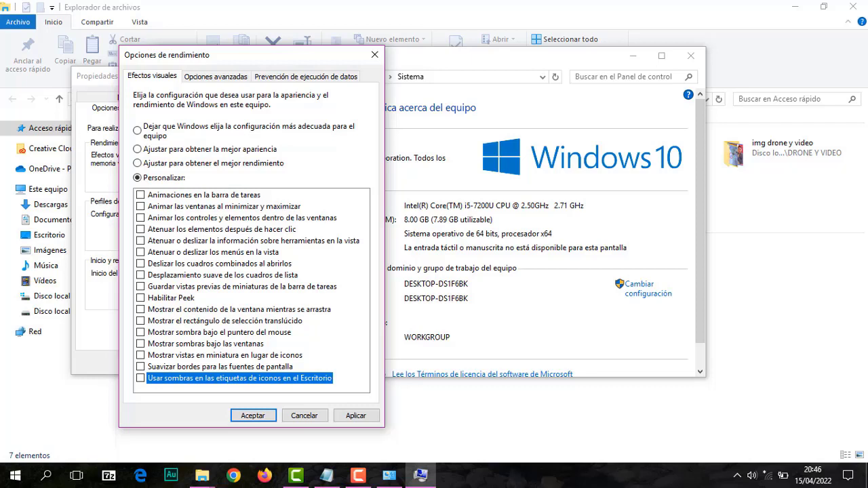
key("space")
key("Up")
key("space")
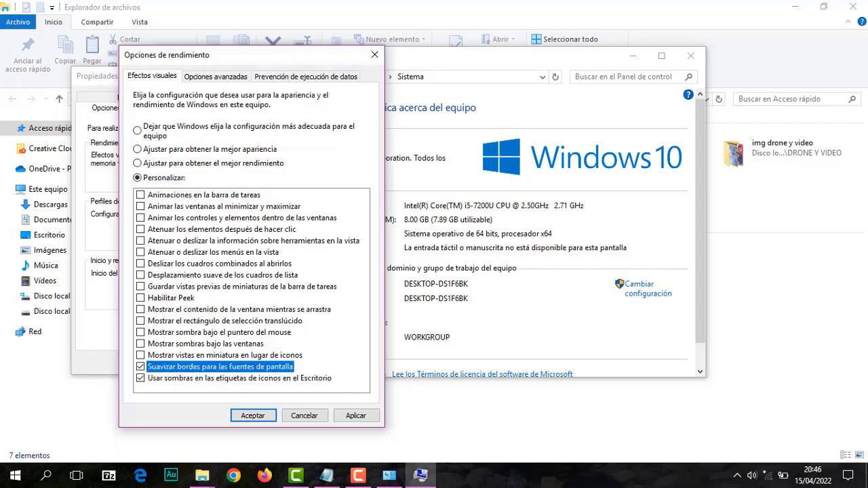
key("Up")
key("space")
key("Up")
key("space")
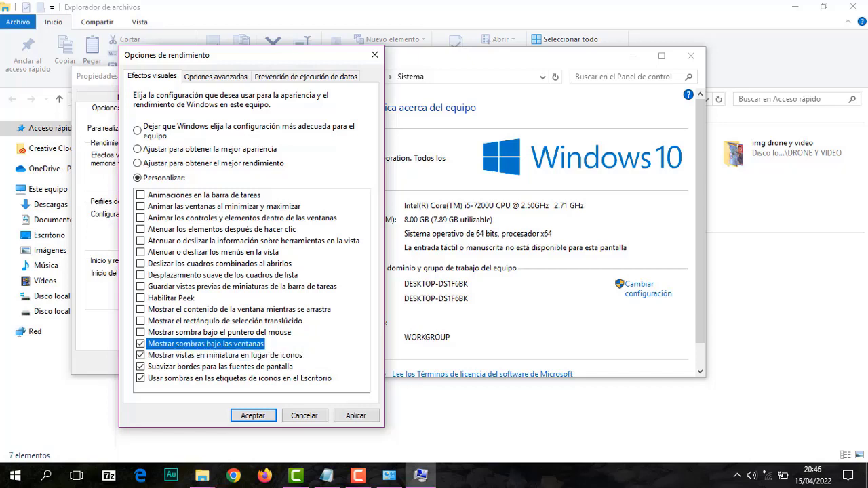
key("Up")
key("space")
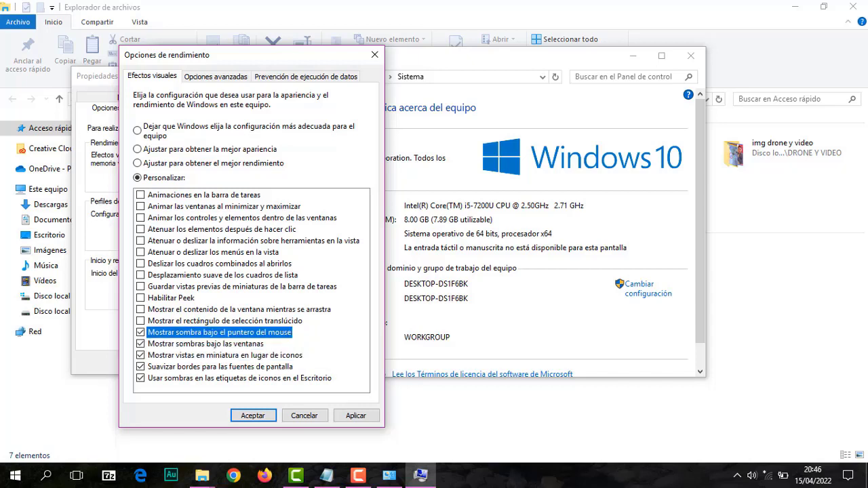
key("alt+a")
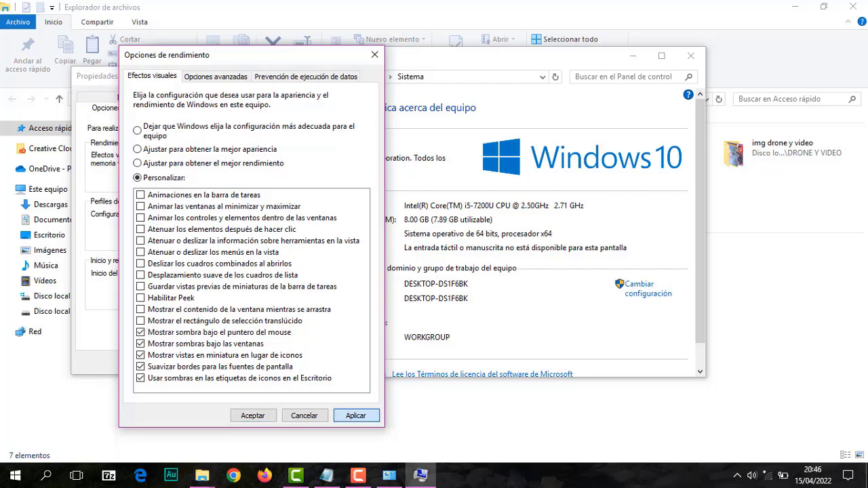
key("Return")
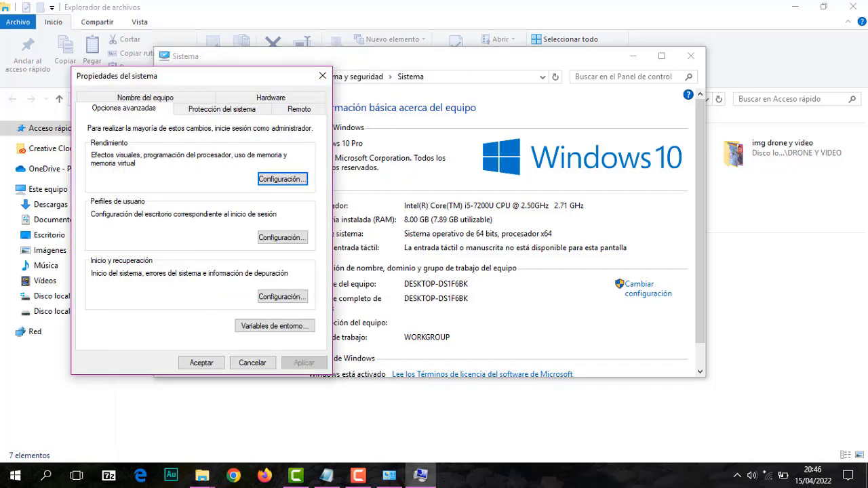